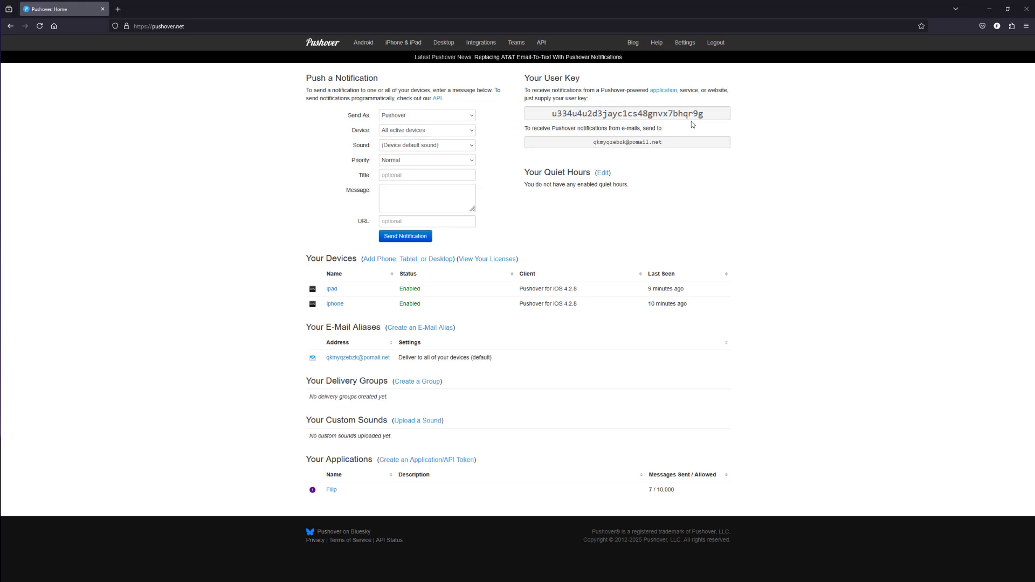
Zoom the Pushover page in and open the registered application's page to select its API token.
key(ctrl+plus)
key(ctrl+plus)
key(ctrl+plus)
key(ctrl+plus)
key(ctrl+plus)
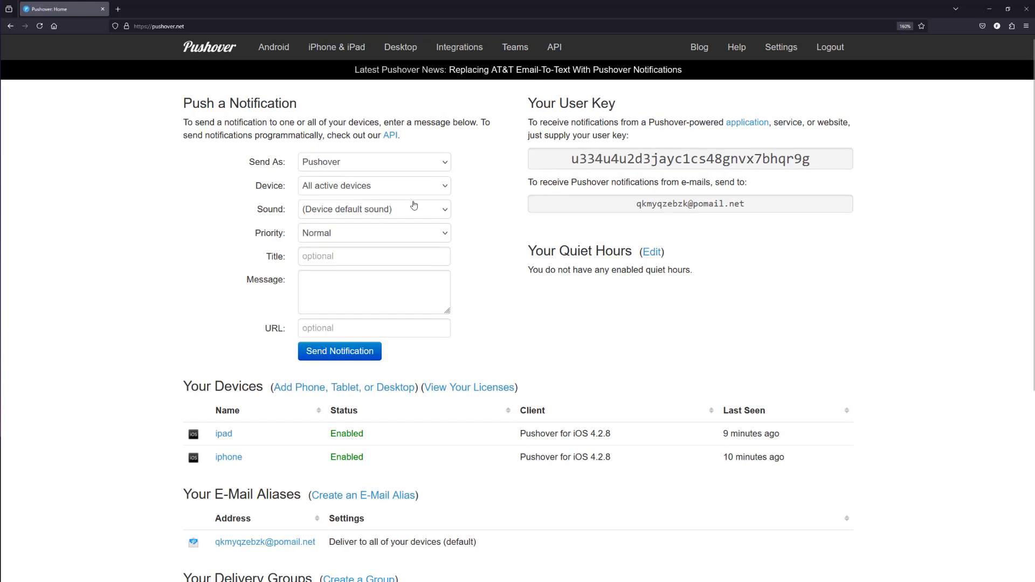
scroll(138, 286, down, 5)
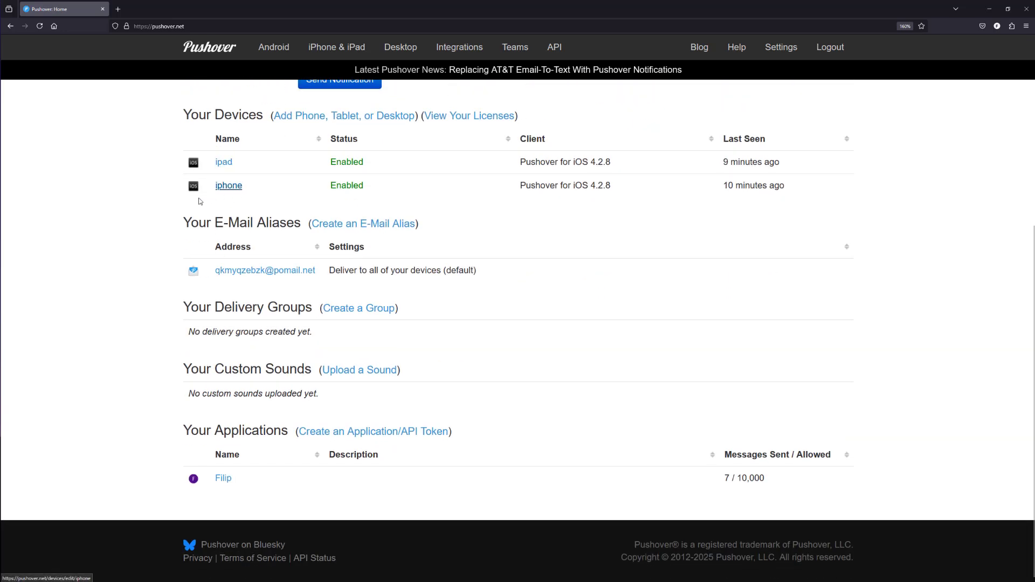
click(225, 480)
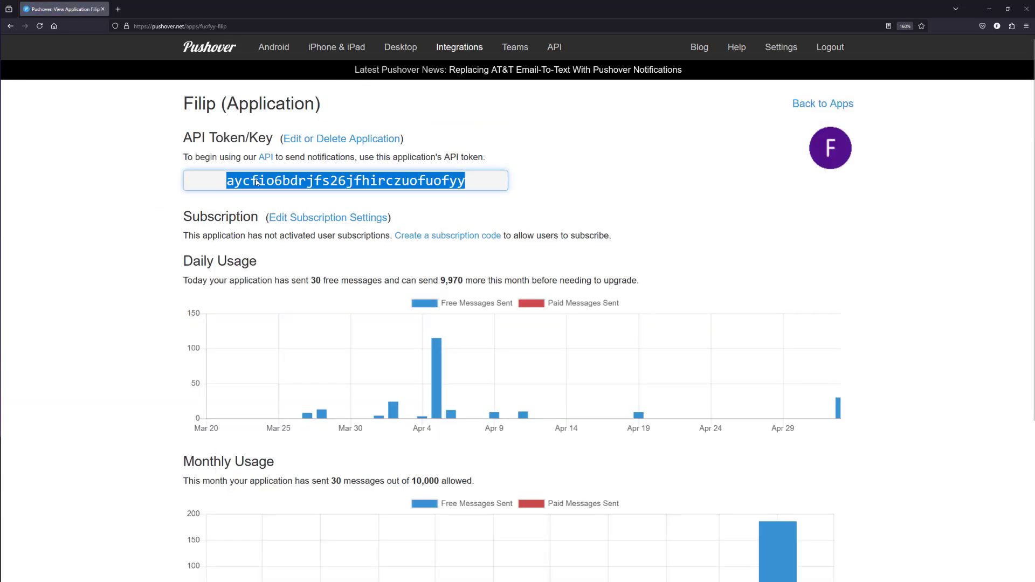
click(257, 181)
click(150, 255)
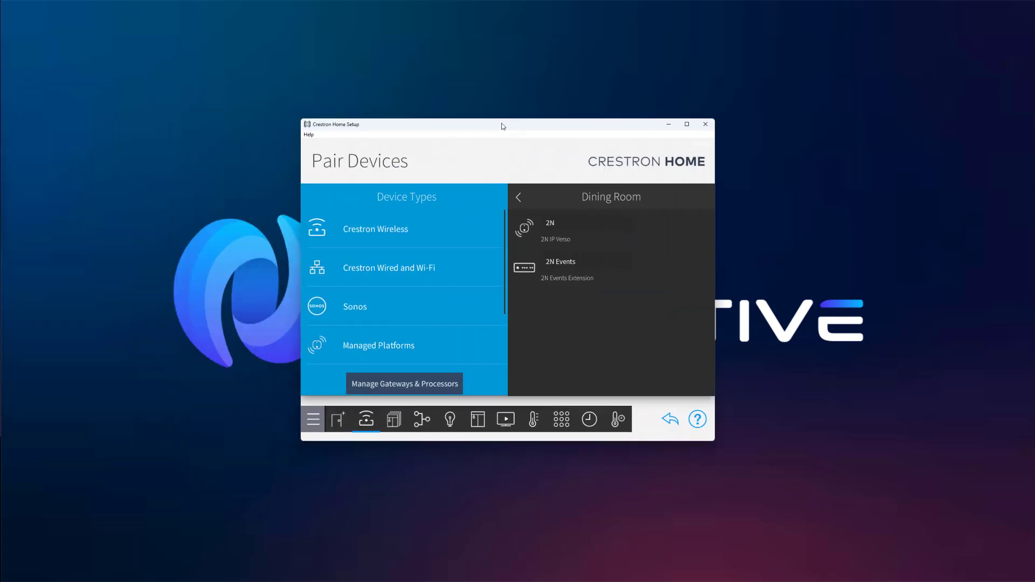
Browse Drivers › Platform in Pair Devices down to the Push Notifications drivers listing Pushover.
scroll(425, 312, down, 3)
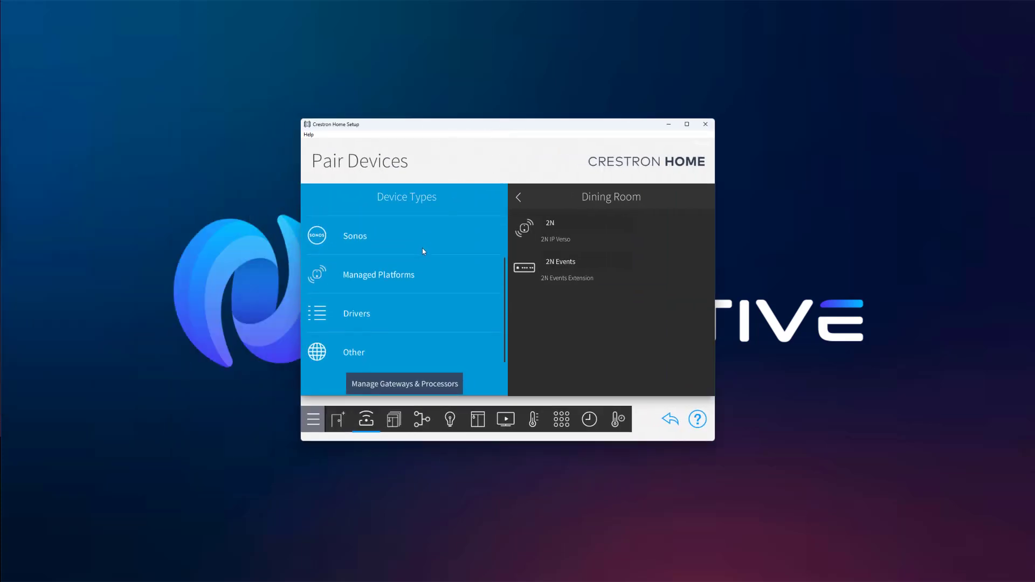
click(366, 313)
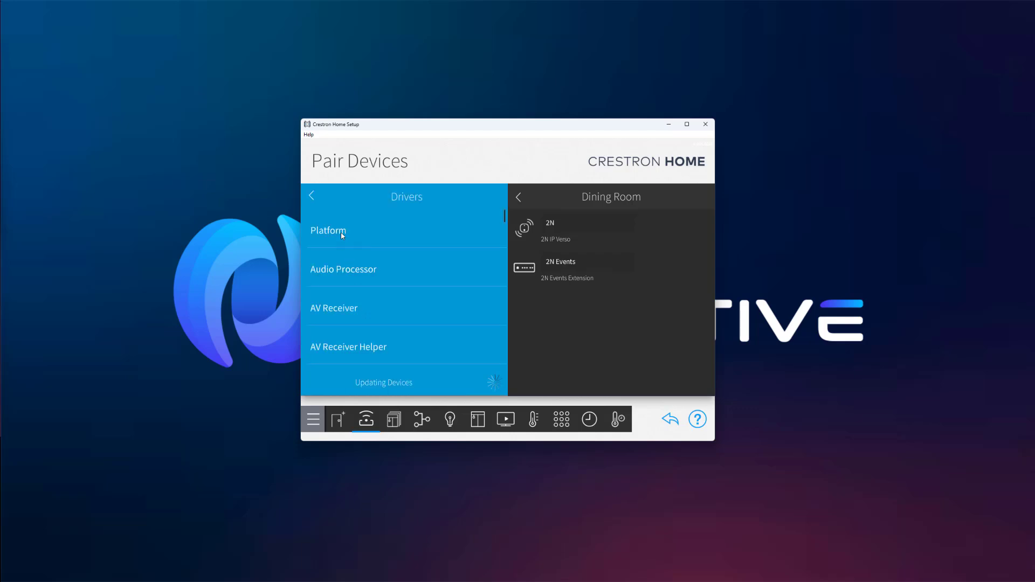
click(341, 232)
scroll(407, 334, down, 15)
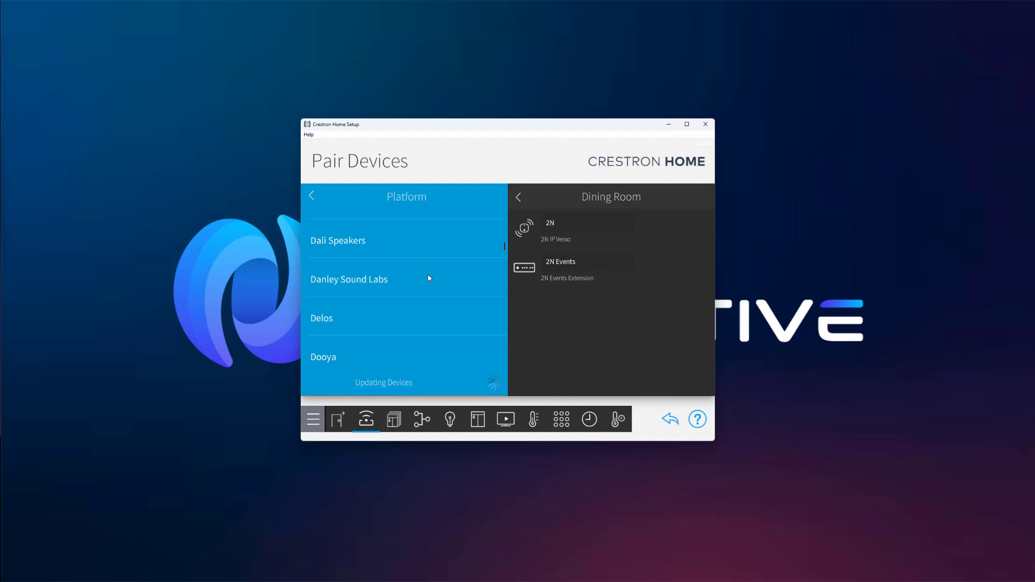
scroll(436, 269, down, 8)
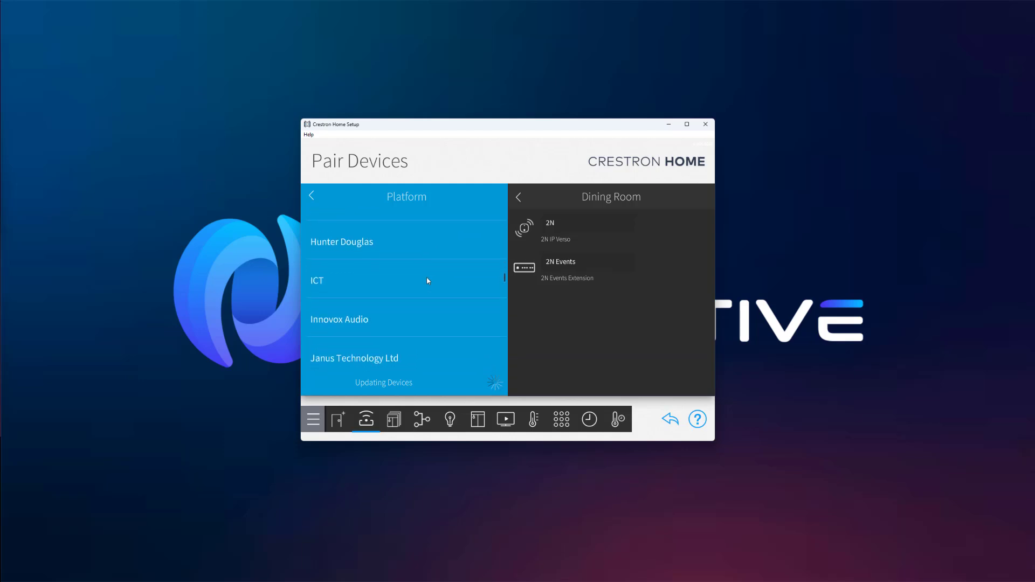
scroll(418, 270, down, 10)
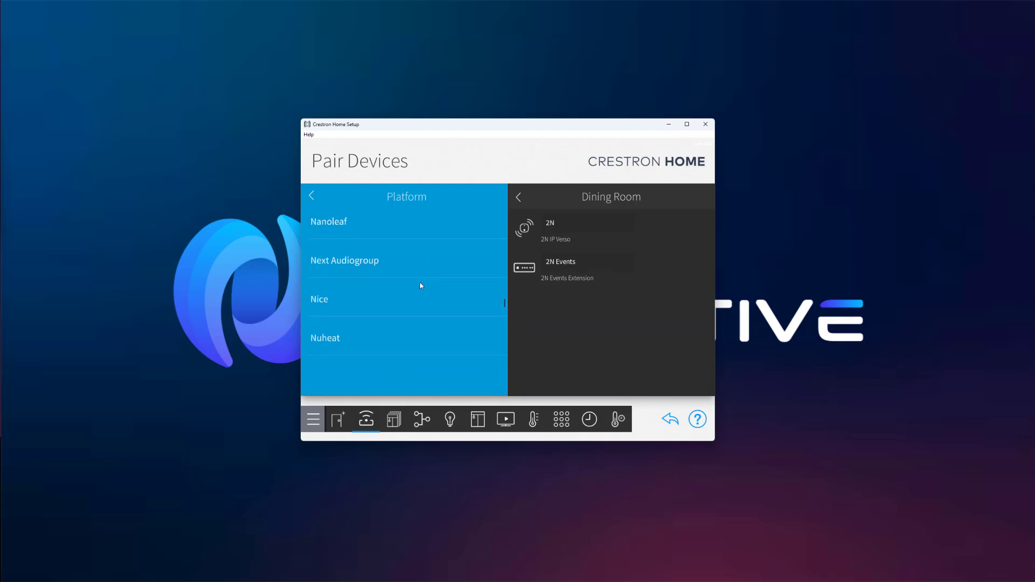
scroll(409, 330, down, 3)
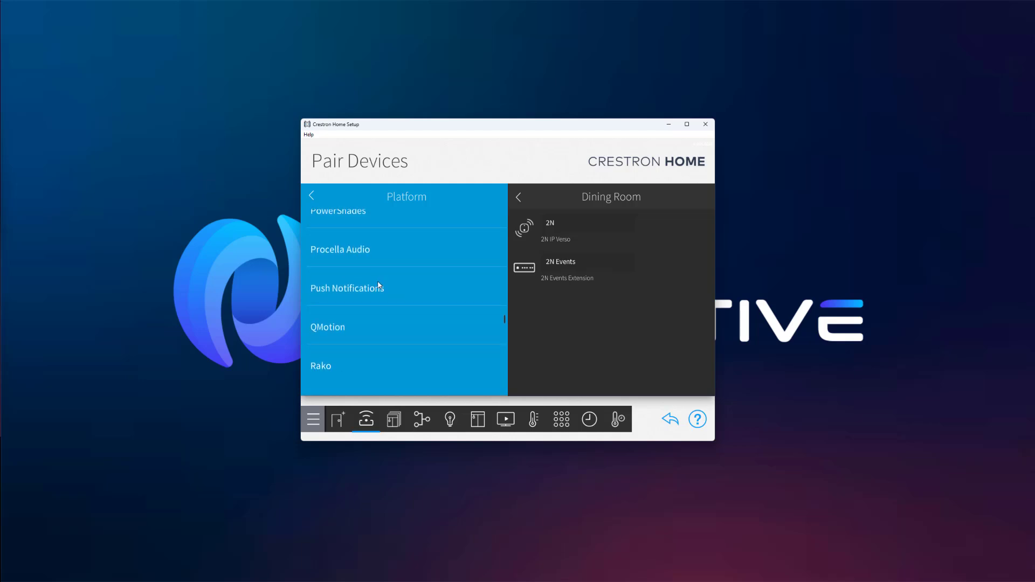
click(358, 289)
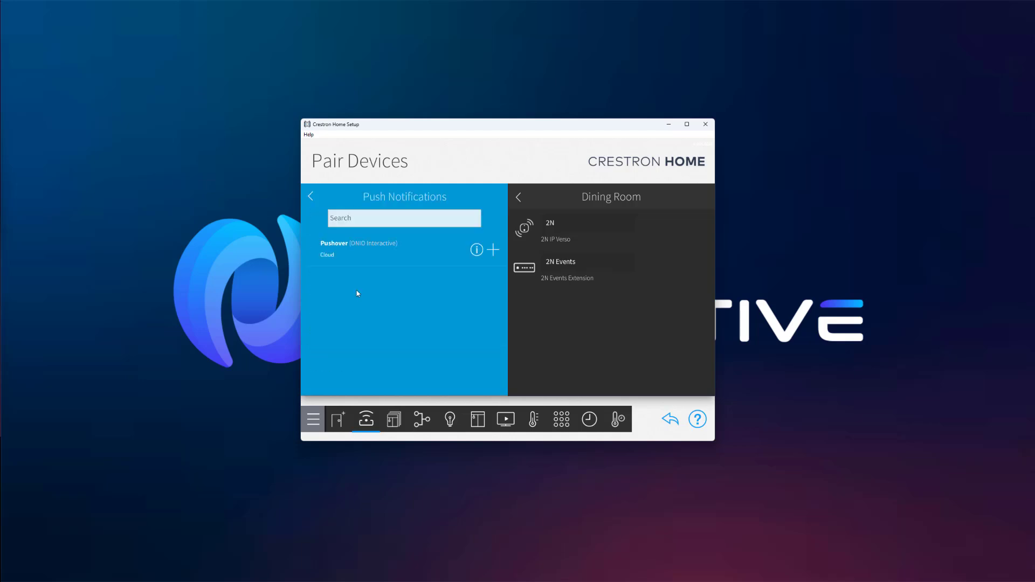
Add a Pushover driver to the Dining Room named Pushover and paste in the license key.
click(492, 249)
text(Pu)
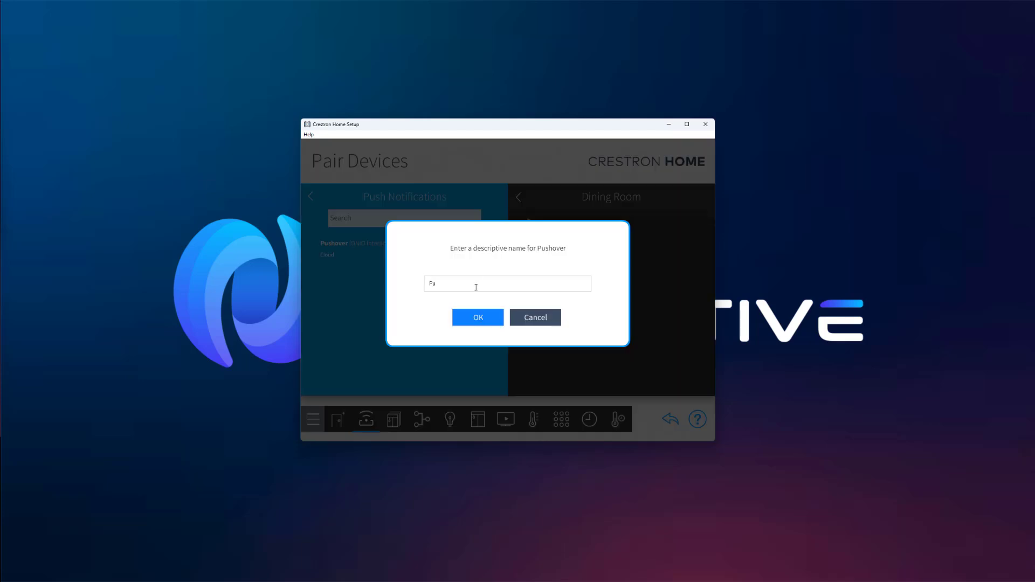
text(shover)
click(477, 318)
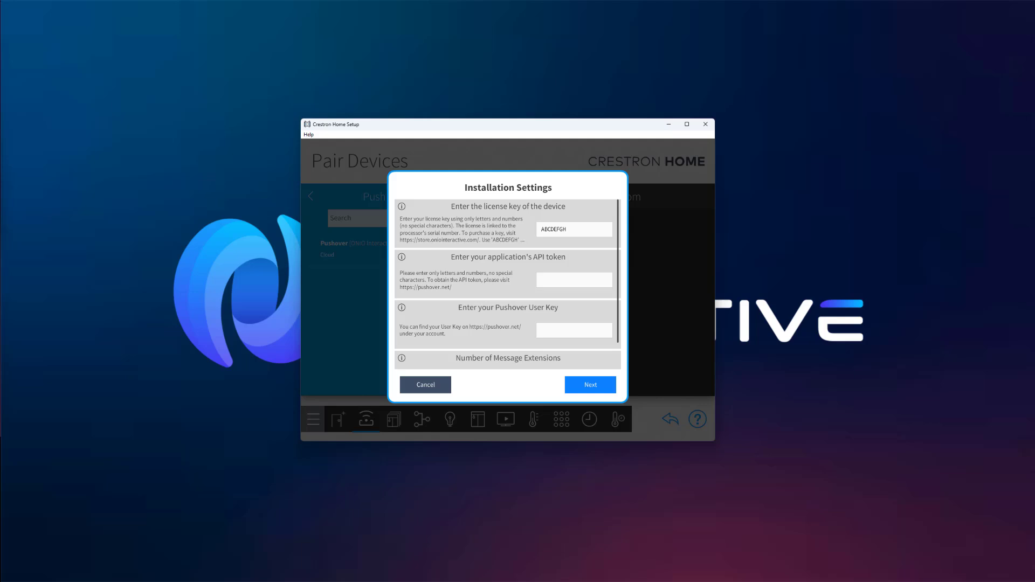
double_click(544, 229)
key(ctrl+v)
Paste the API token and user key, then finish installing with 2 message extensions.
key(alt+Tab)
click(567, 280)
key(ctrl+v)
key(alt+Tab)
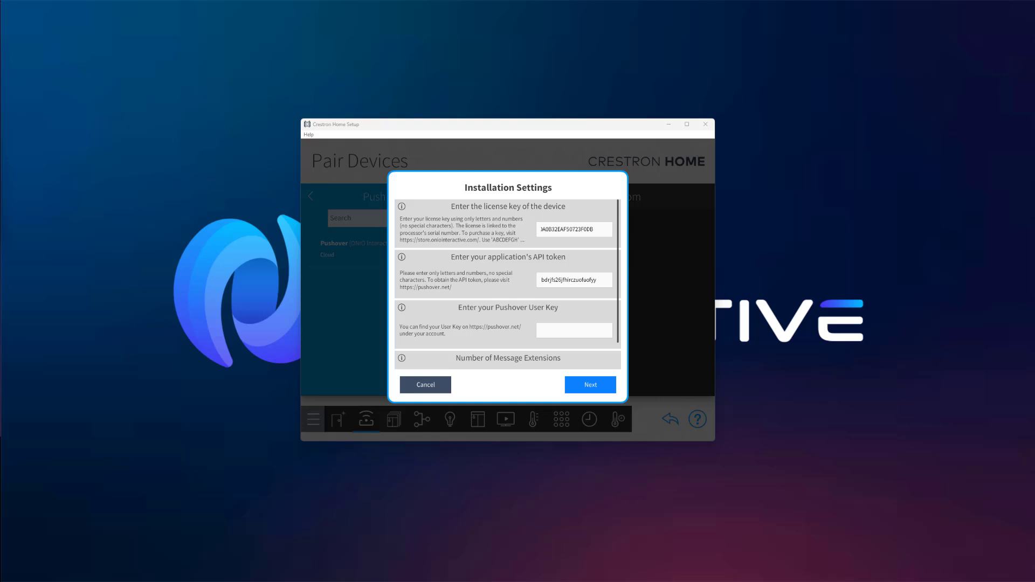
click(573, 330)
scroll(507, 340, down, 1)
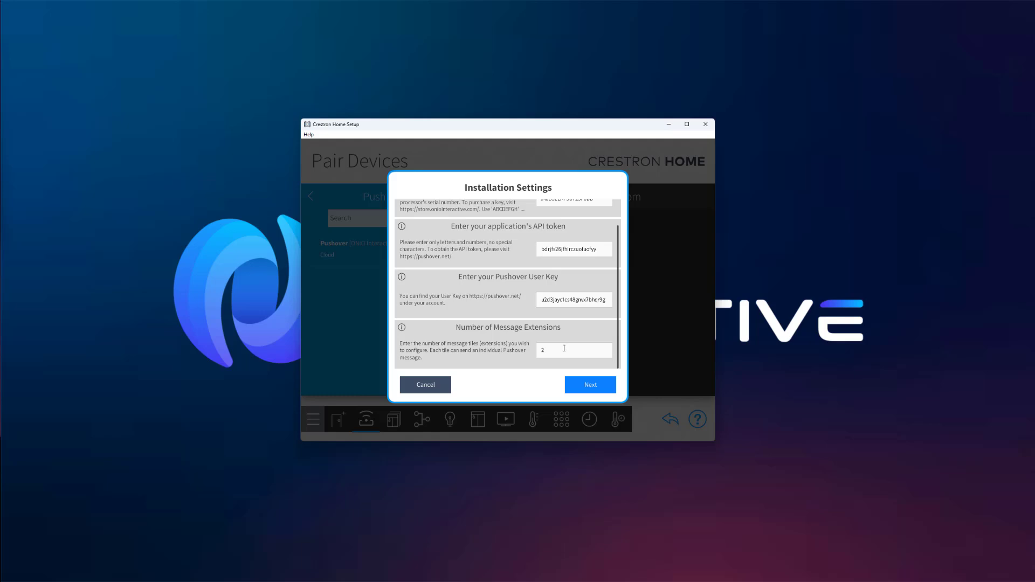
click(598, 390)
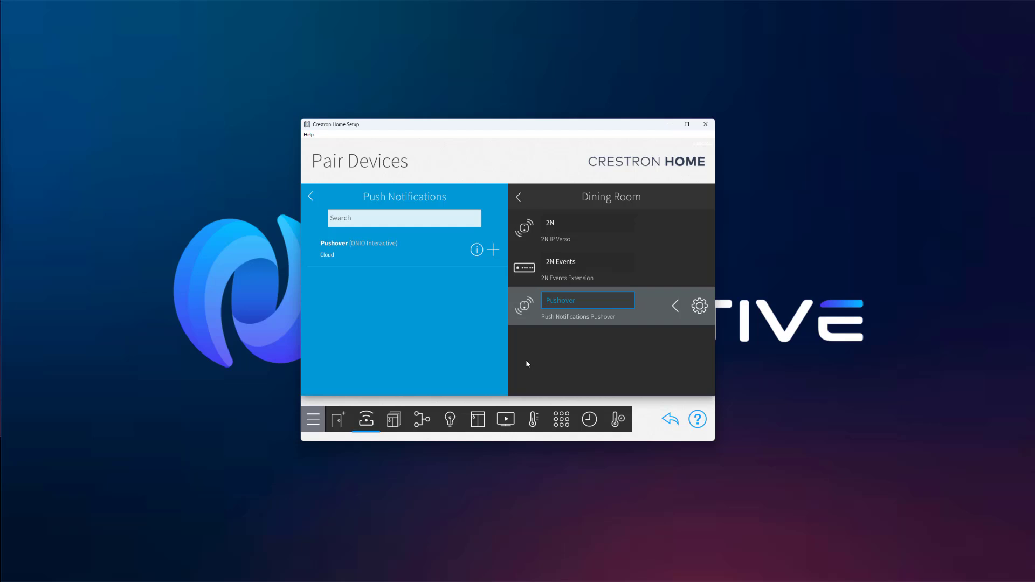
Check that the Pushover device's settings show Online, then back out to the Drivers list.
click(698, 306)
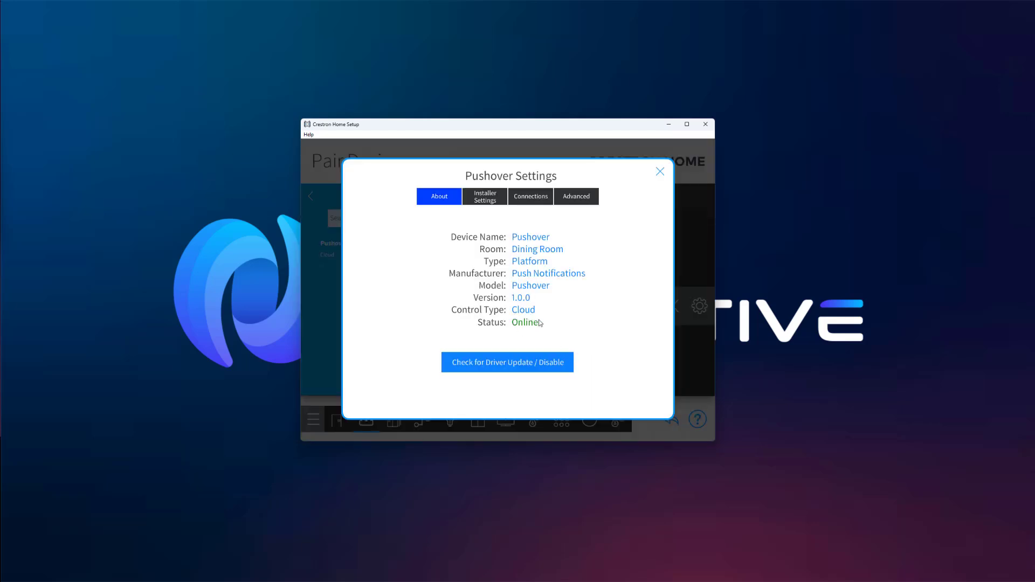
click(660, 171)
click(311, 198)
click(311, 199)
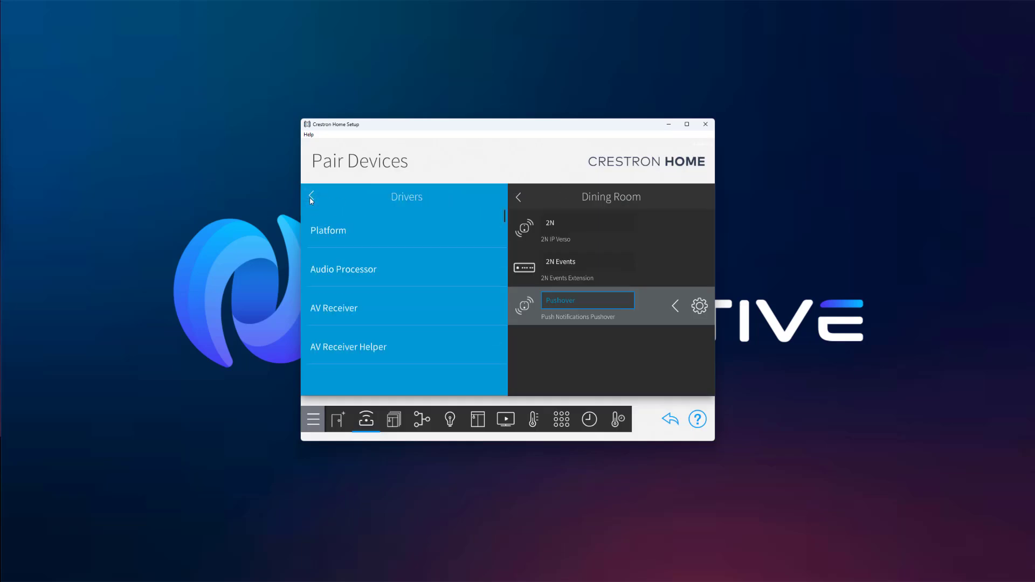
Add a Pushover message extension named Custom Message from the managed platforms list.
click(311, 197)
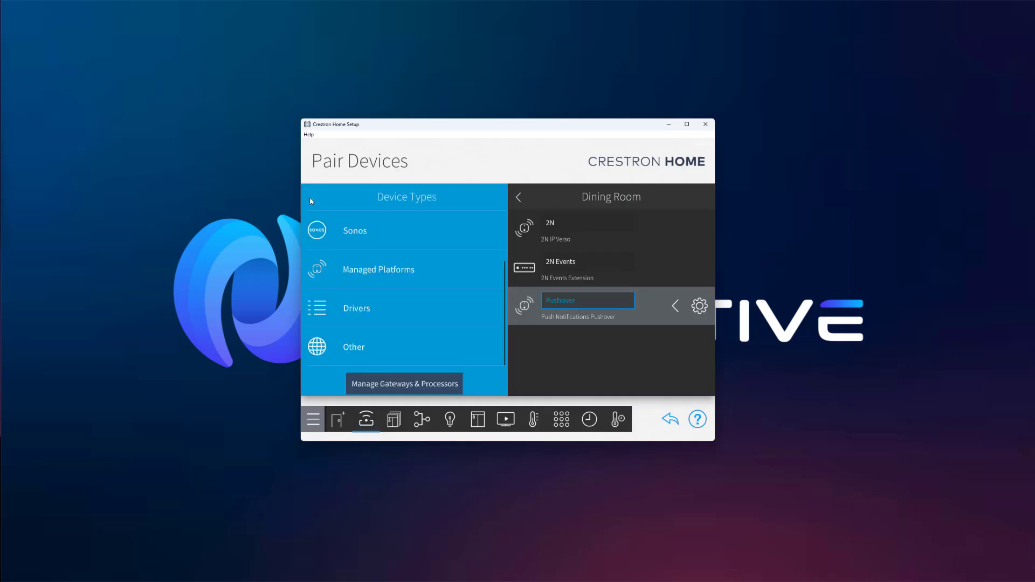
click(374, 276)
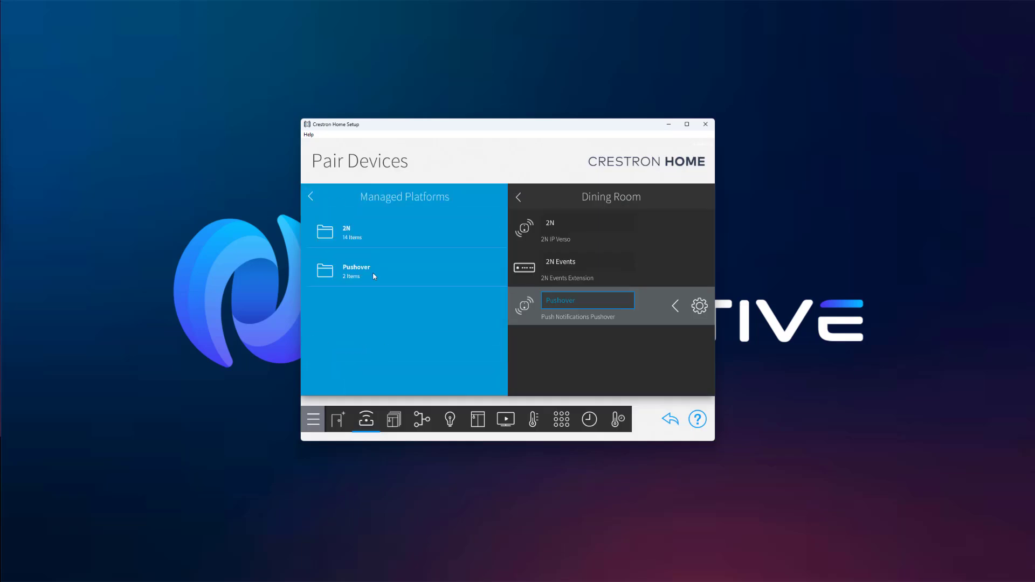
click(346, 273)
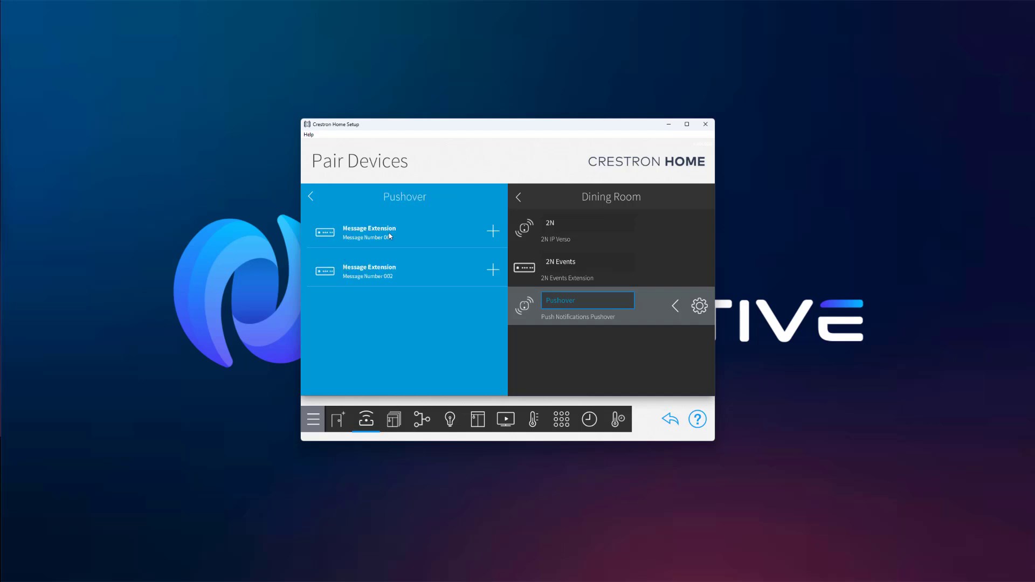
click(493, 232)
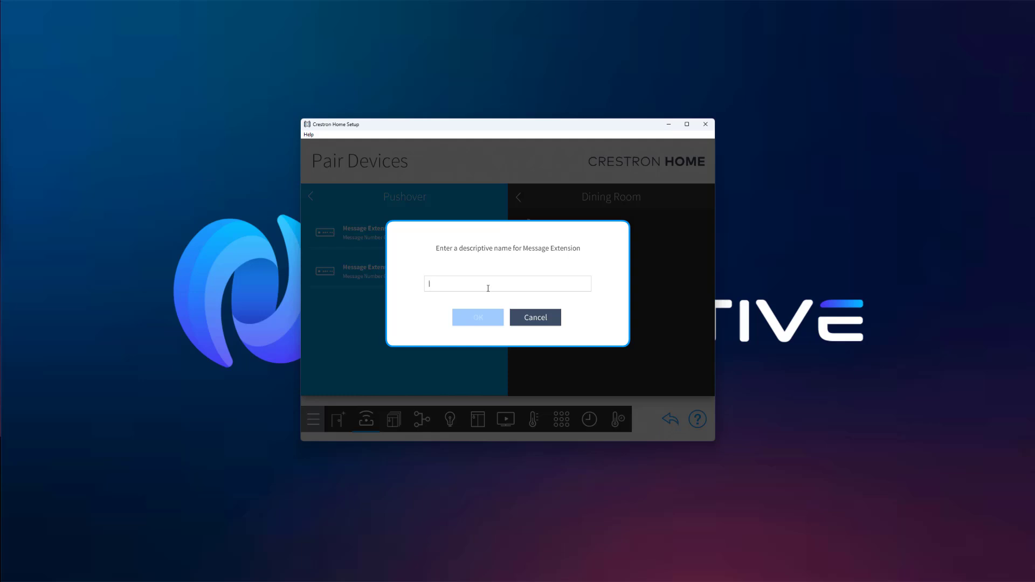
text(Custom Message)
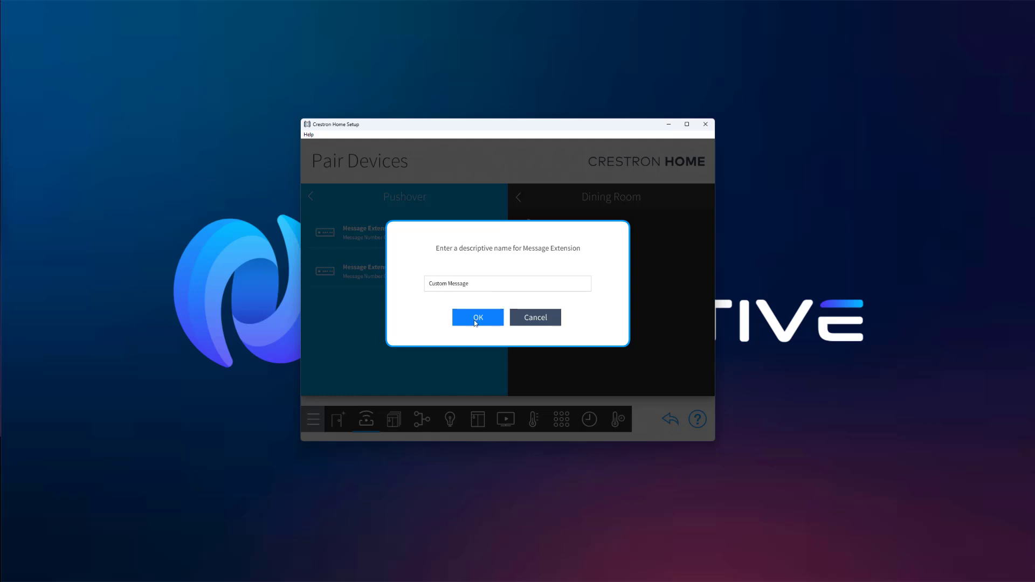
click(475, 320)
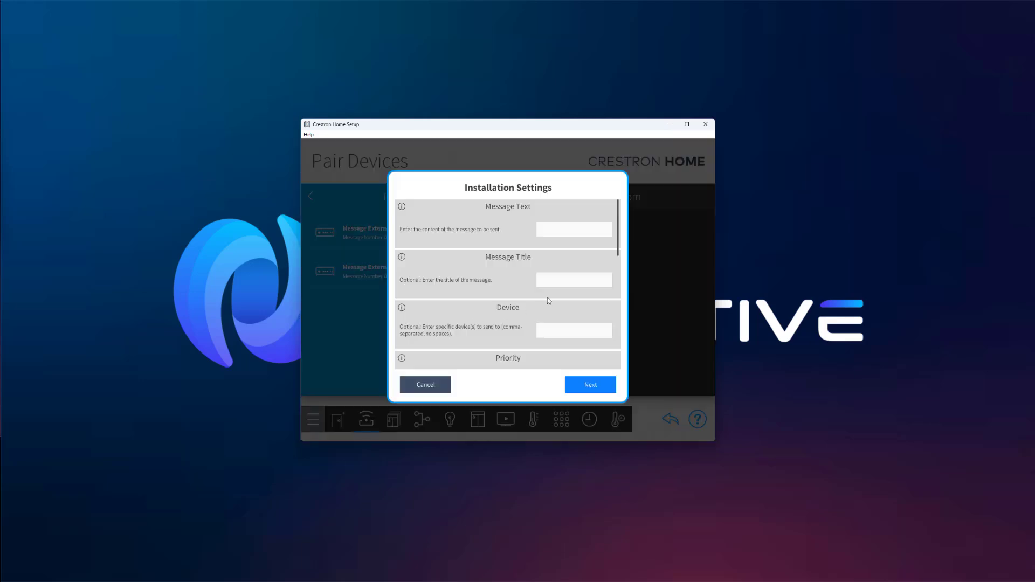
Give the extension title Movie Night, paste its message text, and set Time-To-Live to 60.
click(561, 281)
text(Movie Night)
click(560, 230)
key(ctrl+v)
scroll(525, 332, down, 3)
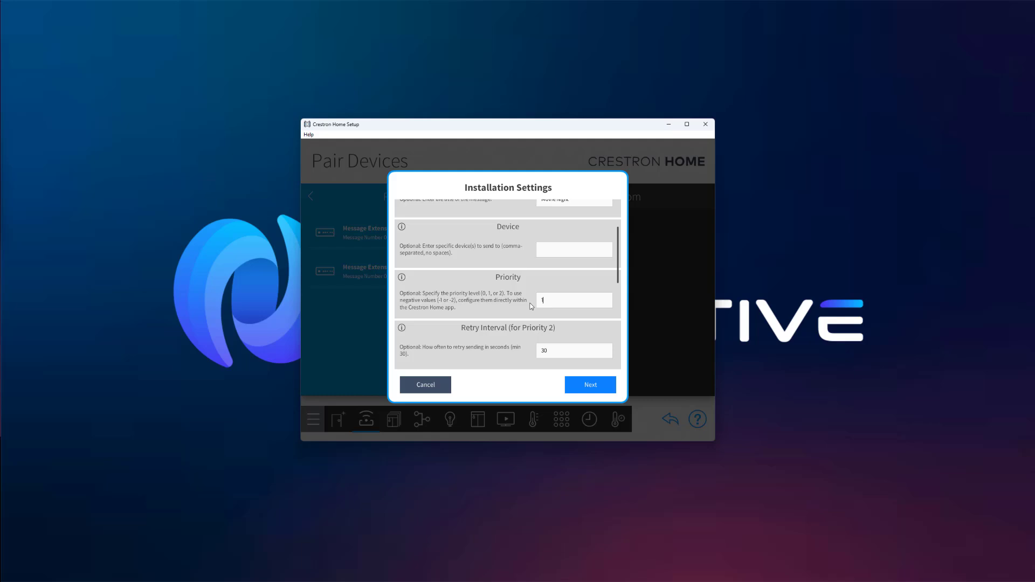
scroll(515, 334, down, 4)
scroll(551, 280, down, 4)
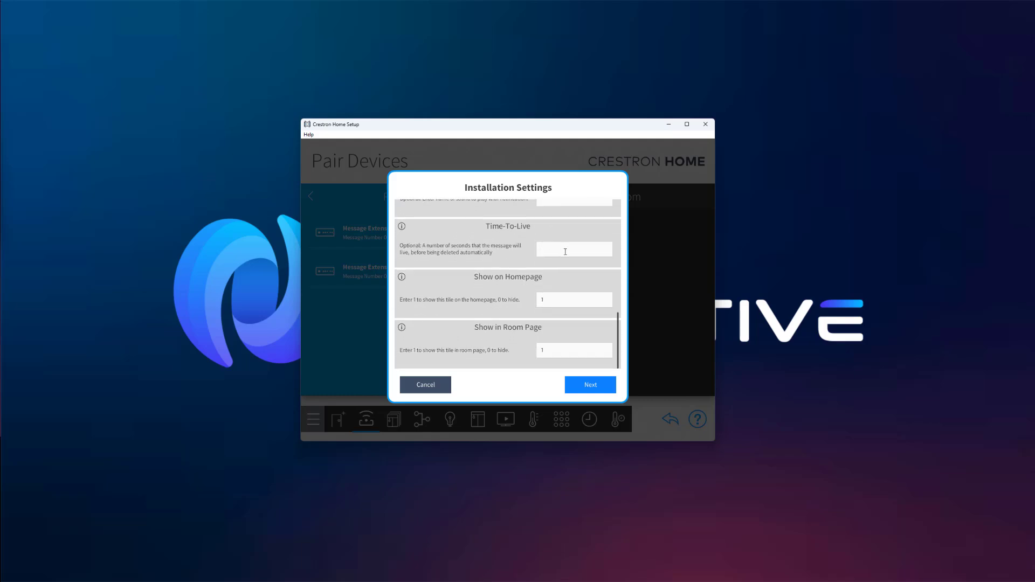
click(565, 252)
text(60)
Save the Custom Message extension and mark the optional parameters in Pushover's Message API documentation.
click(591, 385)
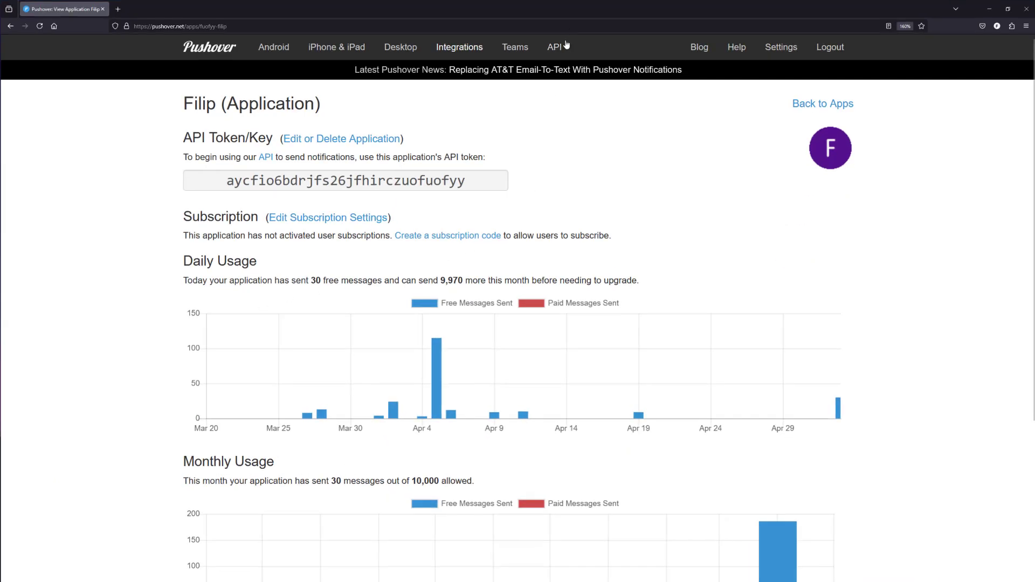
click(566, 46)
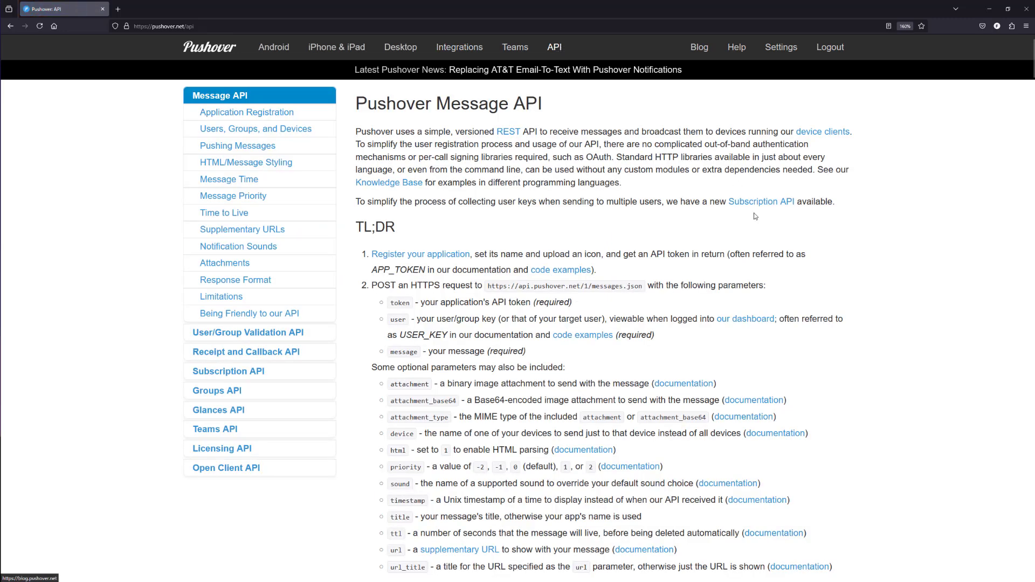
scroll(754, 217, down, 3)
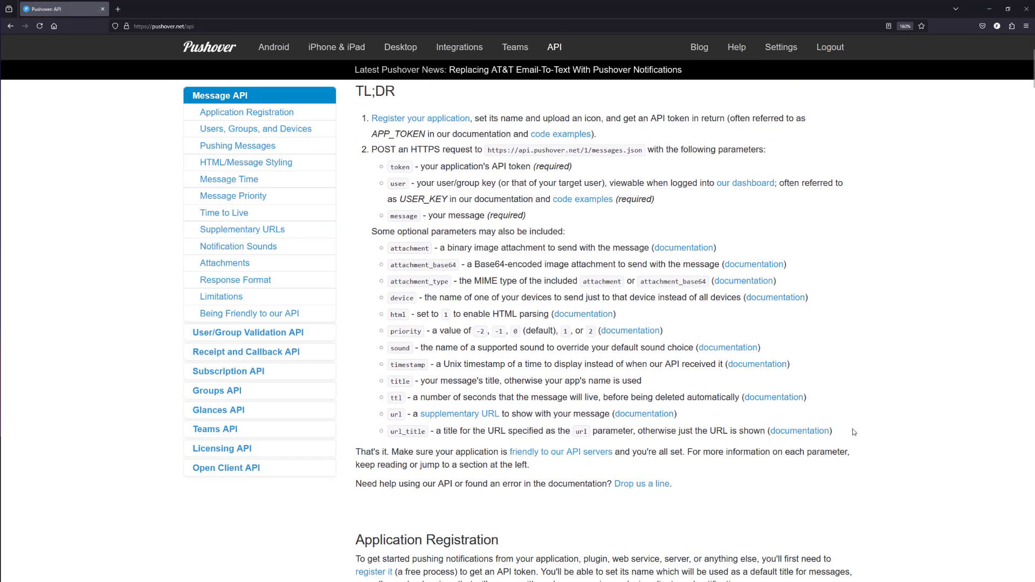
drag(854, 580, 377, 229)
Return to the Dining Room pairing list showing the Custom Message extension.
click(344, 101)
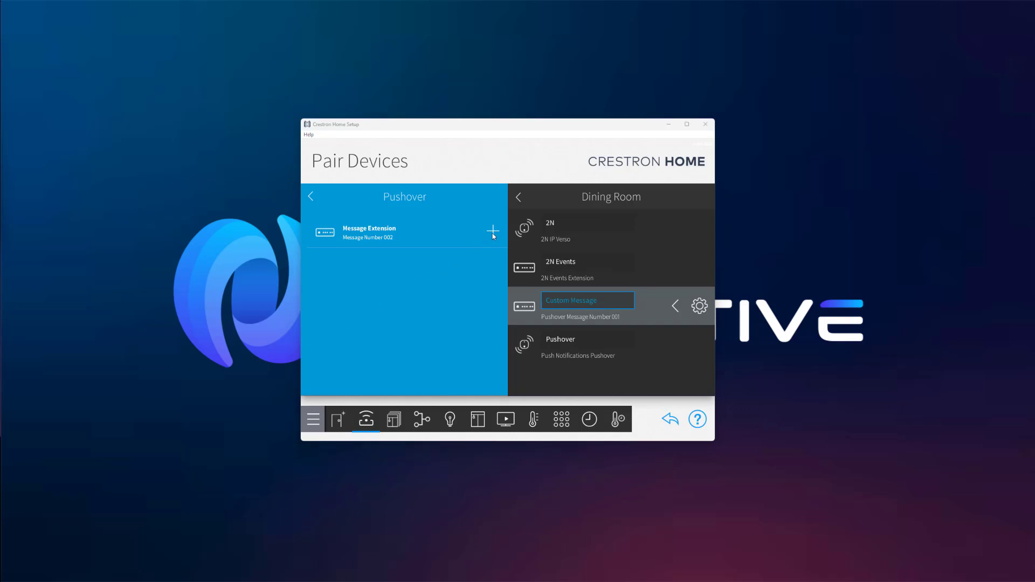
Add a second message extension named Motion Detection, titled Motion Detected, with pasted message text.
click(493, 232)
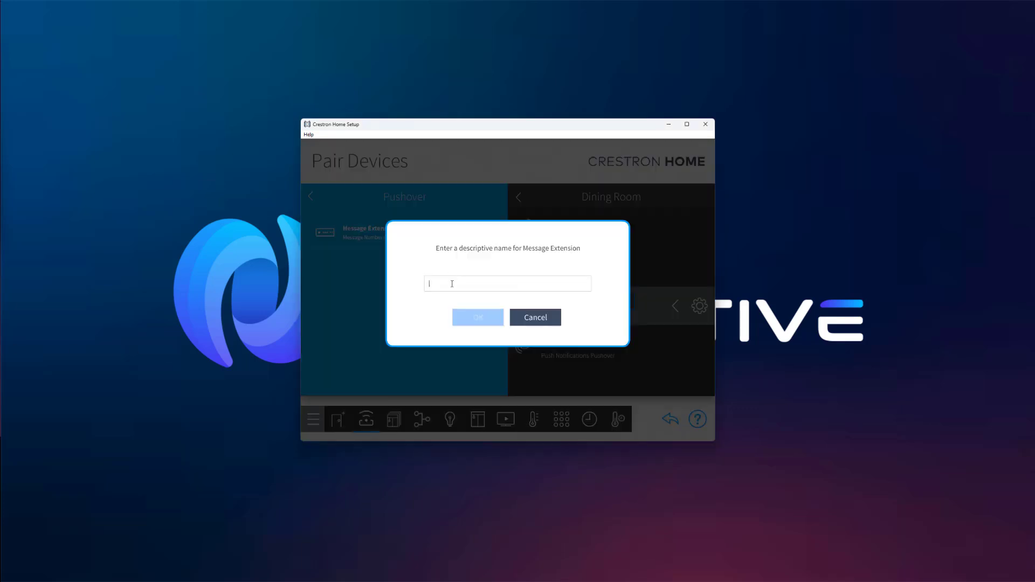
text(Motion)
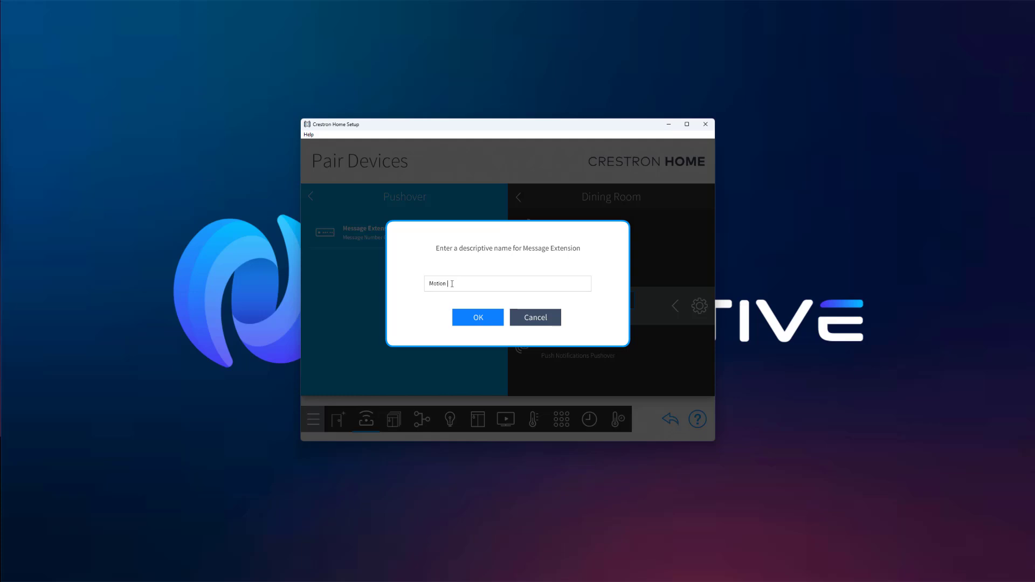
text( Detection)
click(475, 314)
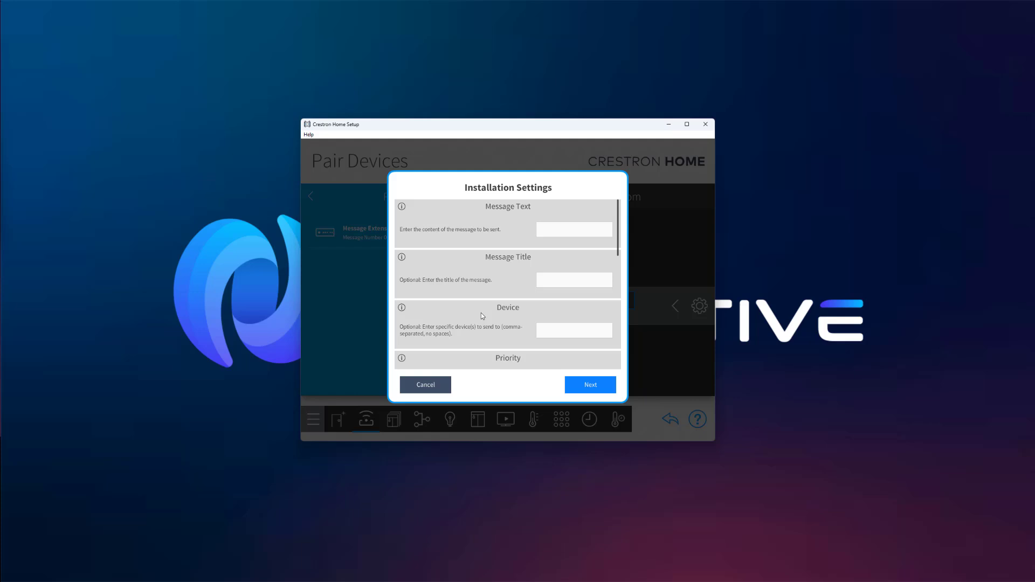
text(Motion Detected)
click(559, 236)
key(ctrl+v)
Set the Motion Detection extension's priority to 0 and save its settings.
scroll(518, 294, down, 3)
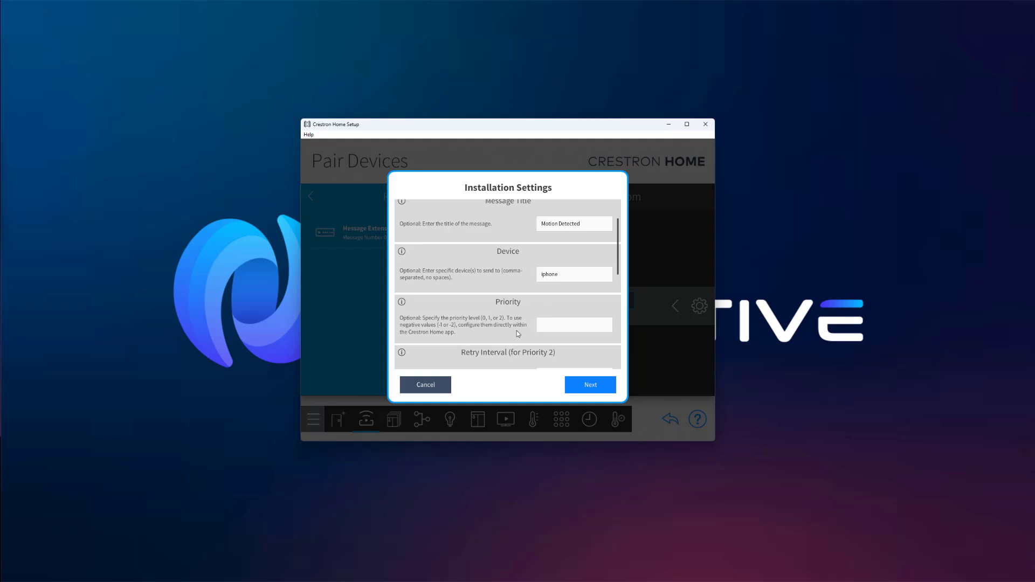
text(0)
scroll(519, 312, down, 5)
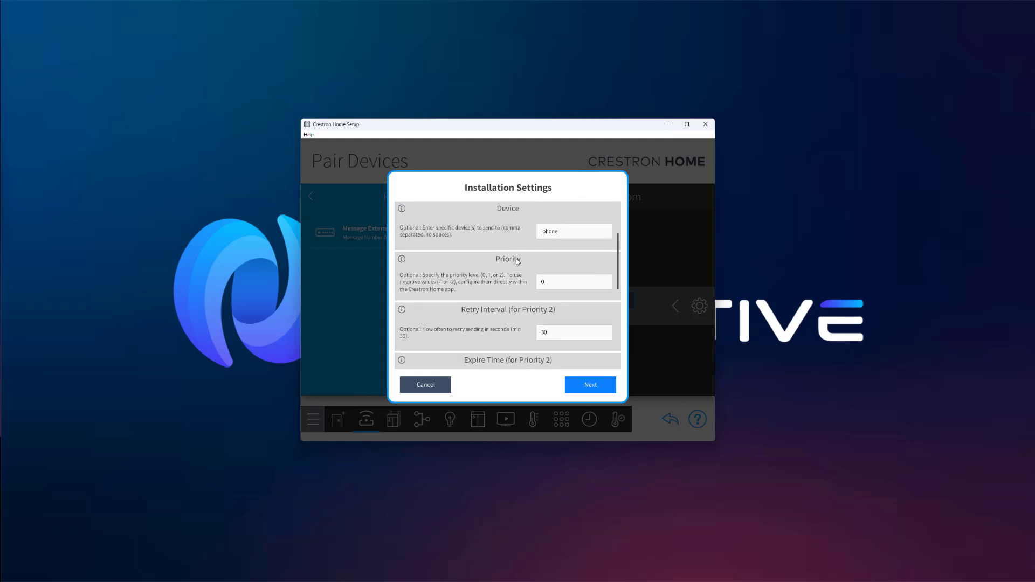
scroll(516, 240, down, 5)
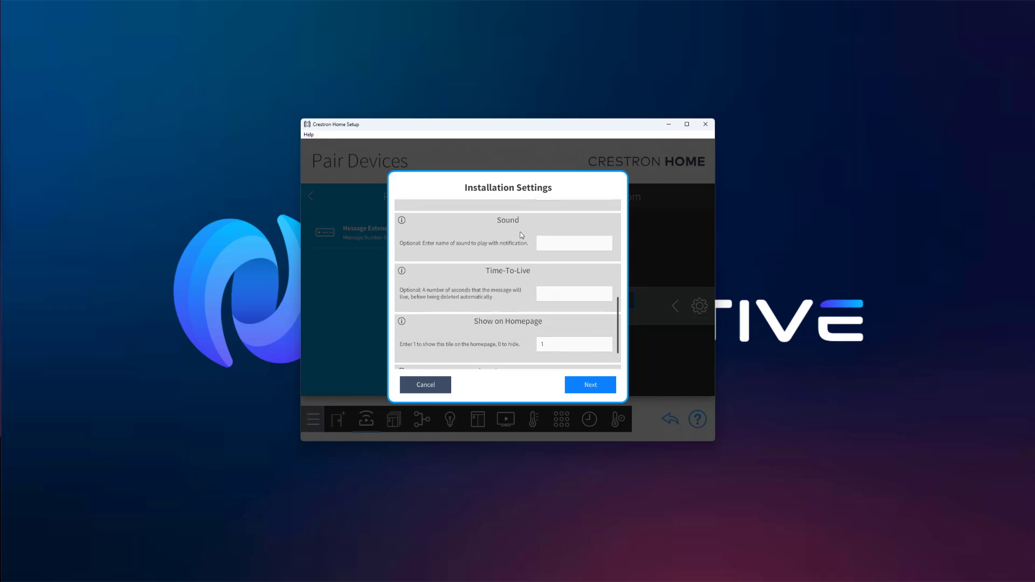
scroll(529, 289, down, 2)
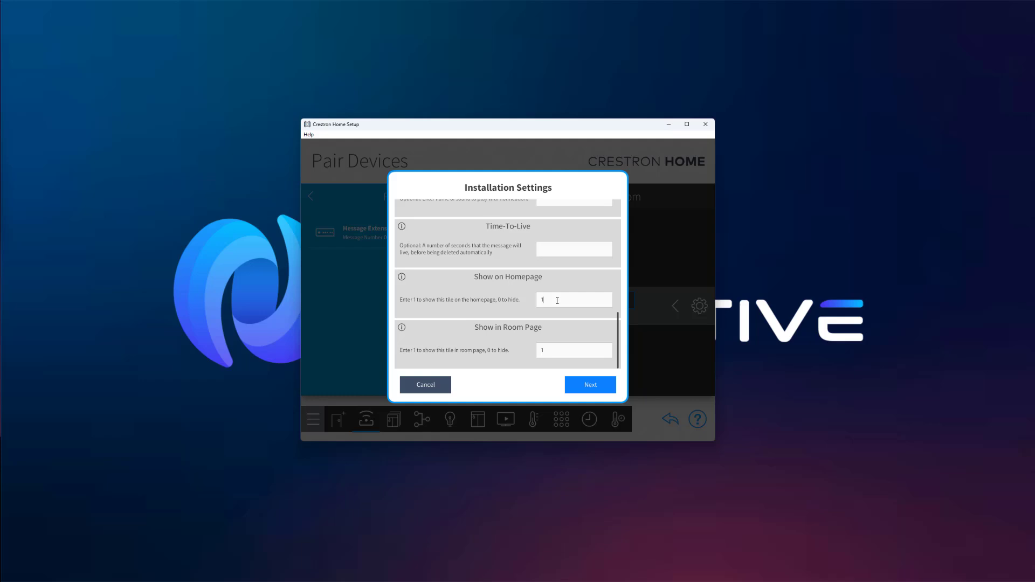
double_click(554, 352)
click(577, 390)
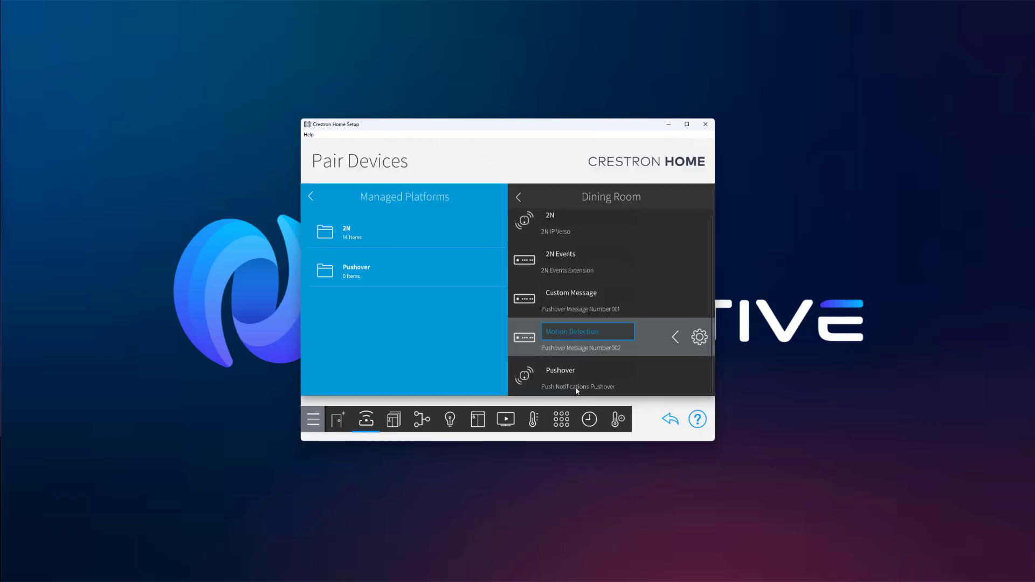
In Actions & Events, open the Dining Room's 2N Events Motion Detected event.
click(562, 426)
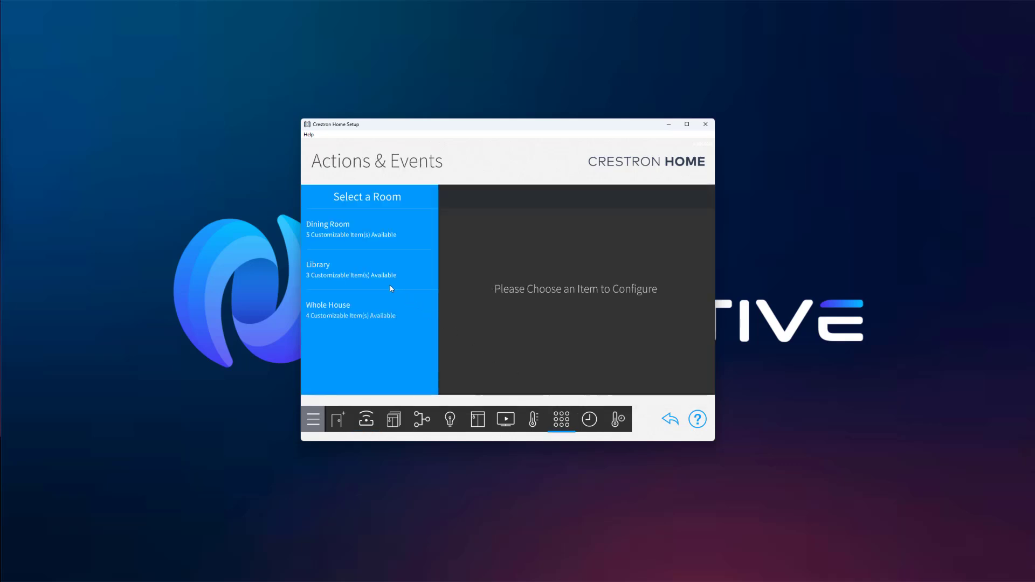
click(348, 236)
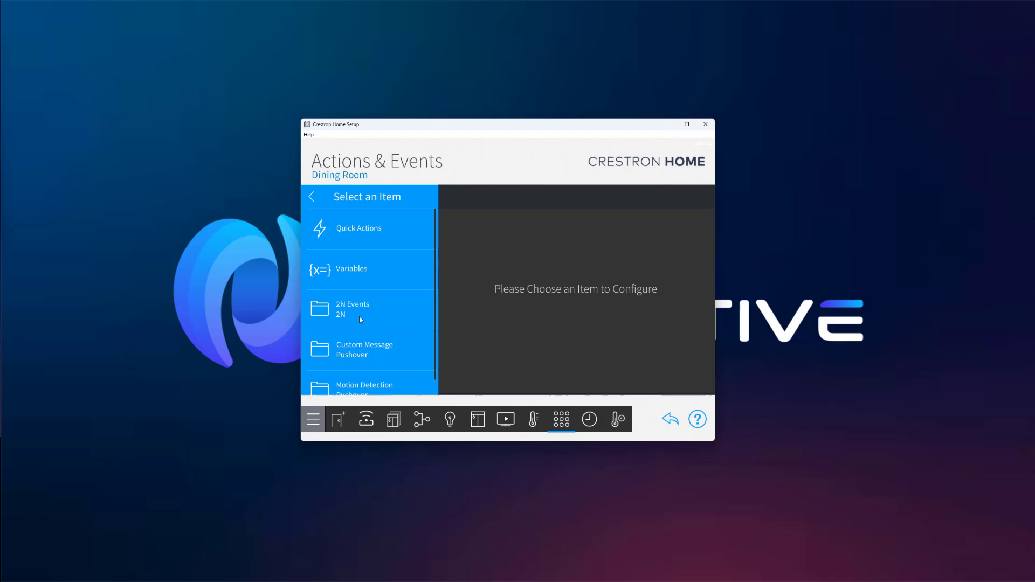
click(327, 312)
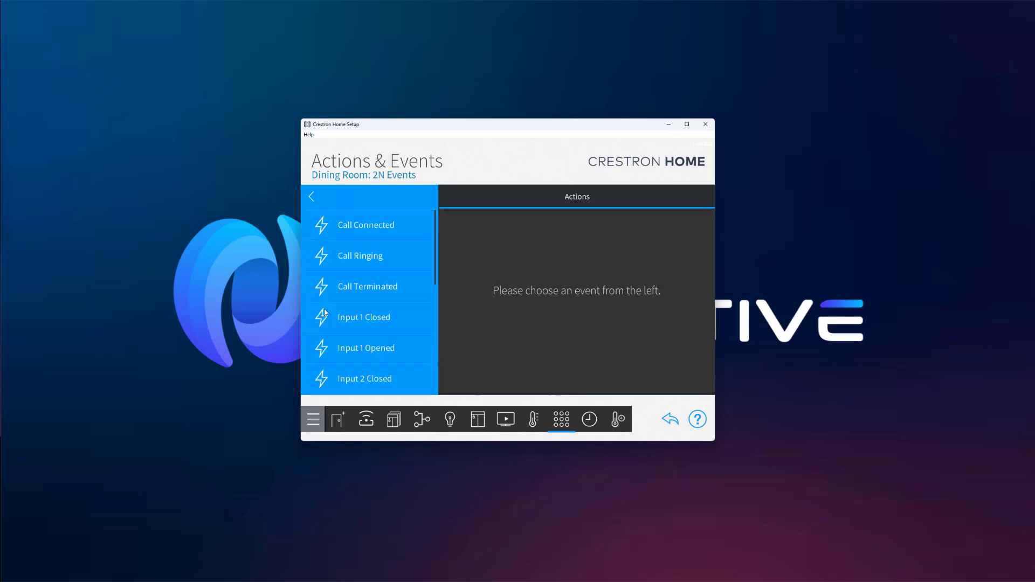
drag(400, 360, 398, 229)
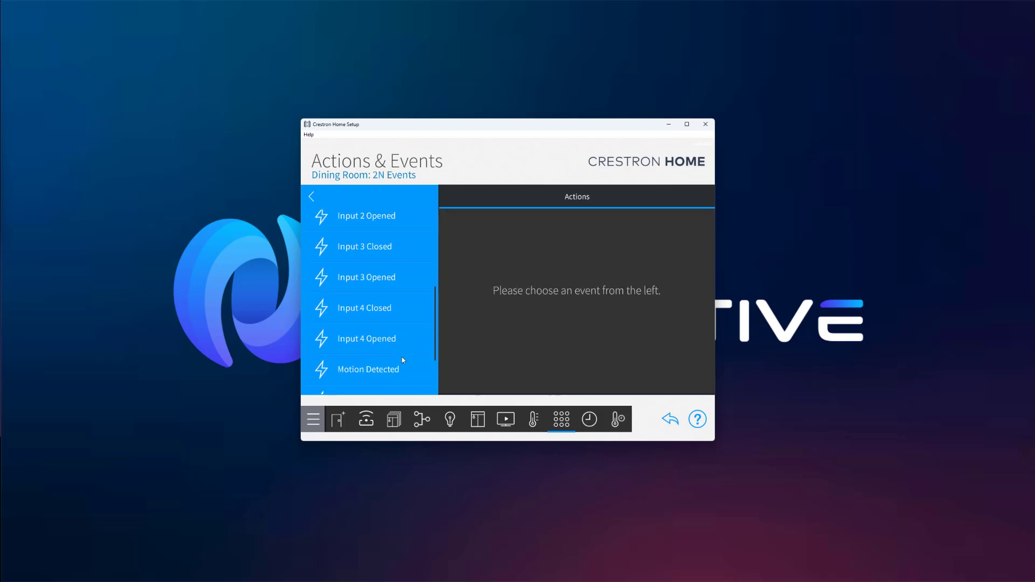
drag(402, 357, 410, 275)
click(323, 290)
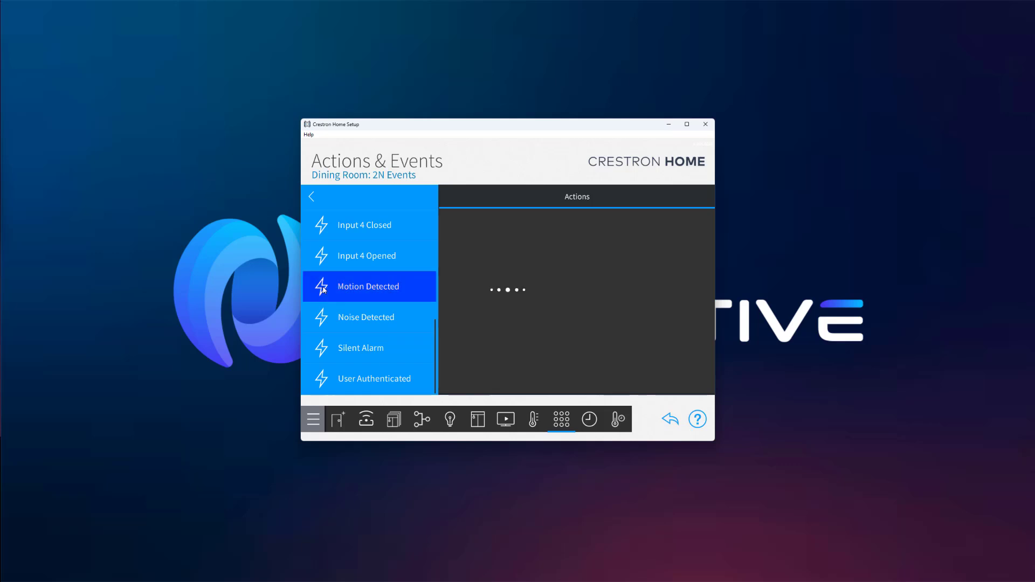
Set the event's mode to Sequence and add Motion Detection's Send Pushover Message action.
click(498, 219)
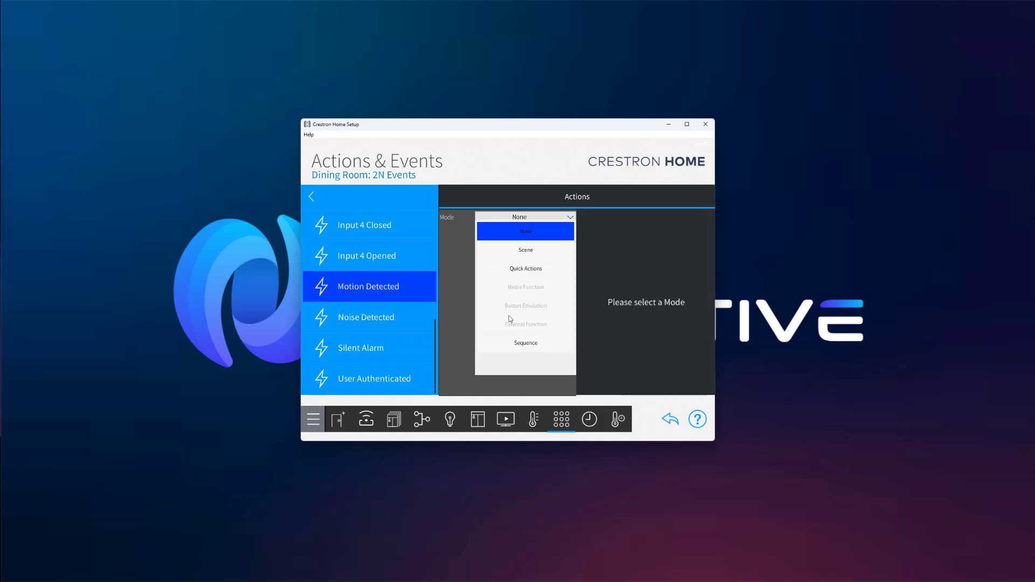
click(516, 344)
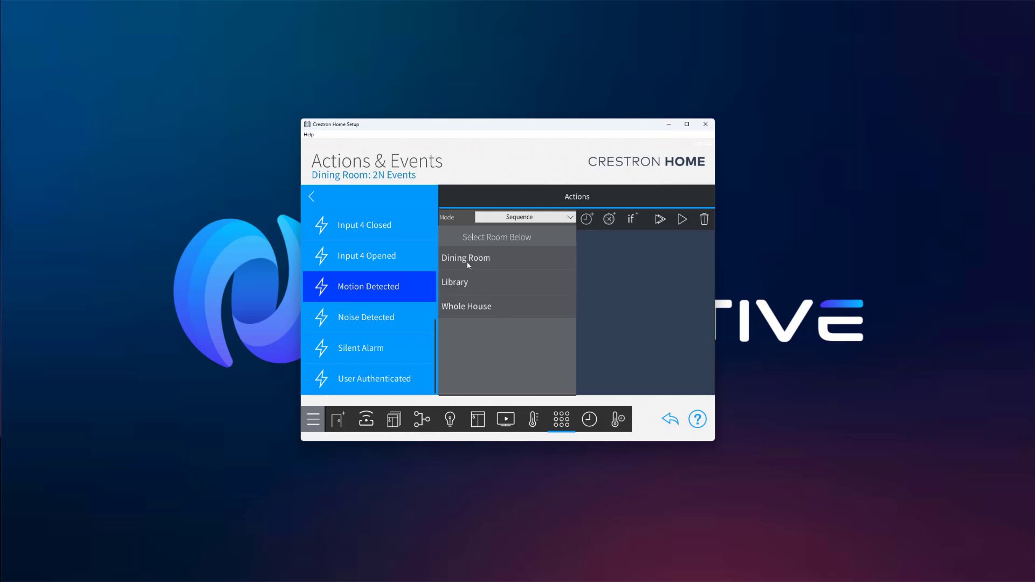
click(467, 261)
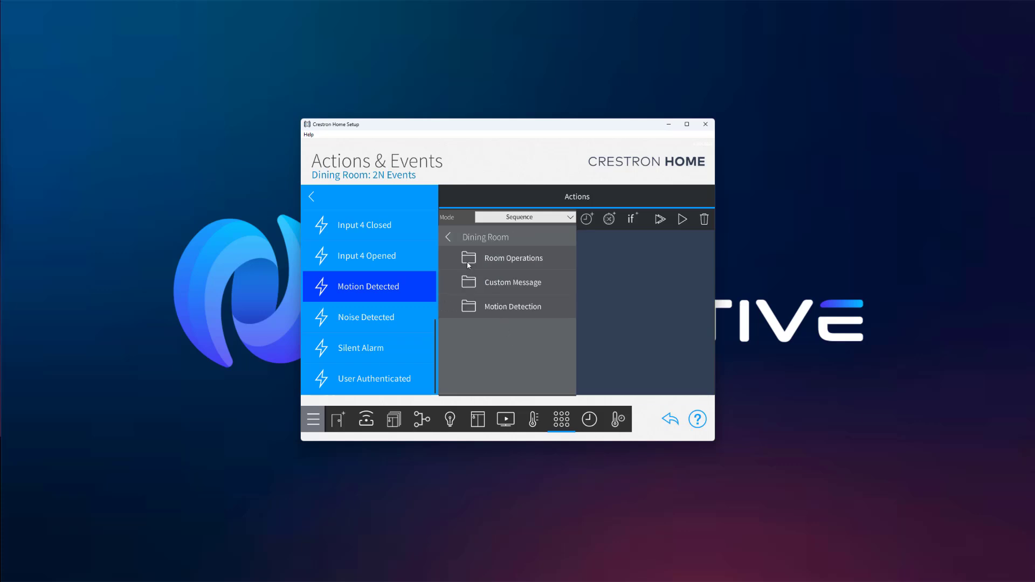
click(467, 309)
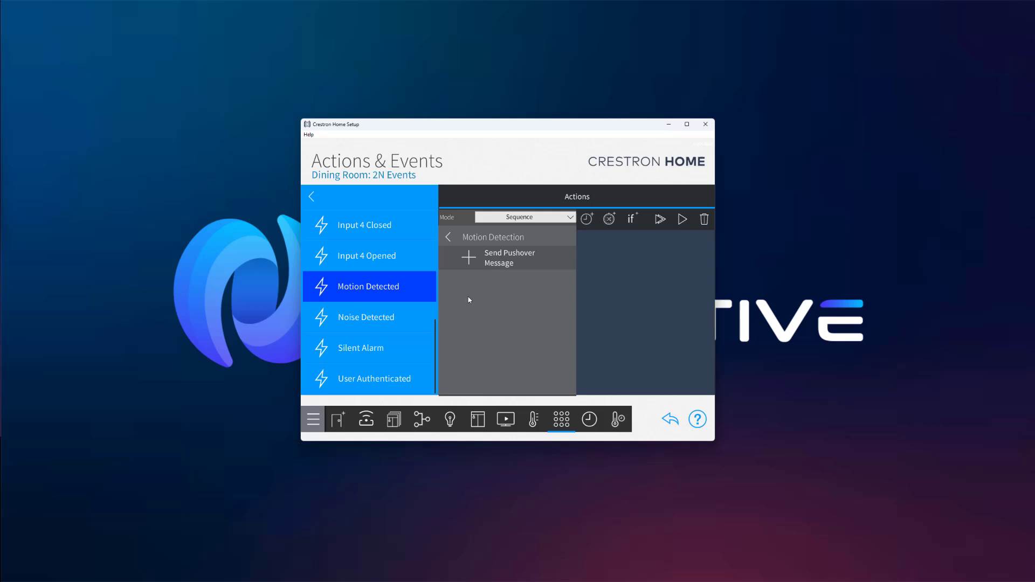
click(468, 261)
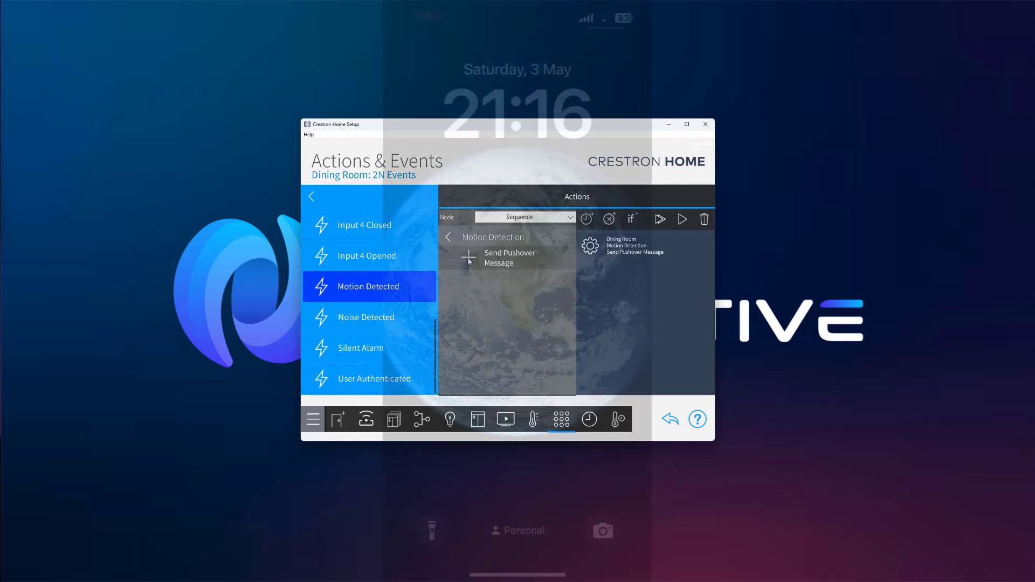